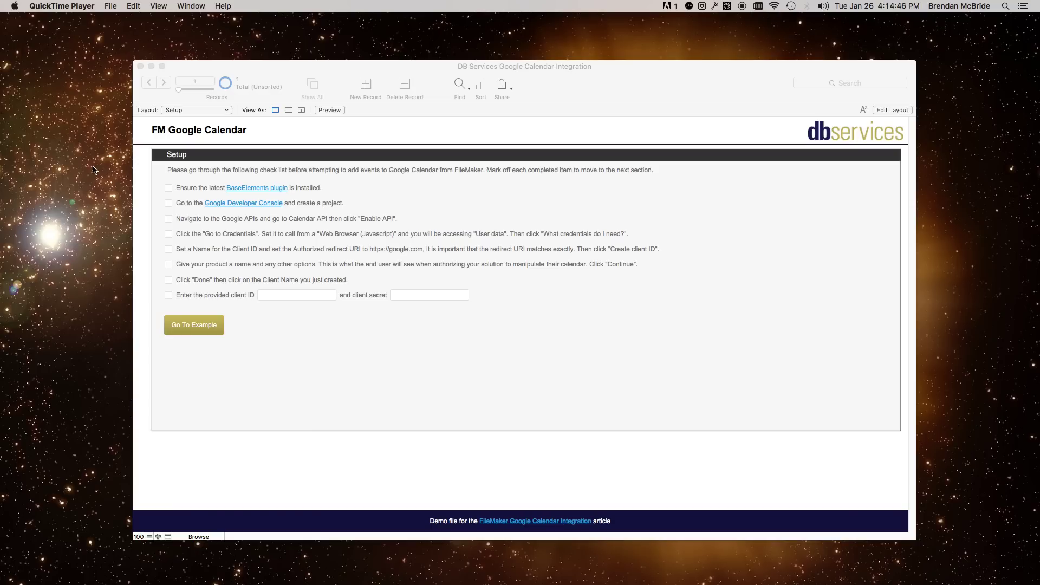
- Tick 'Ensure the latest BaseElements plugin is installed' on the FileMaker setup checklist
left_click(170, 191)
left_click(169, 188)
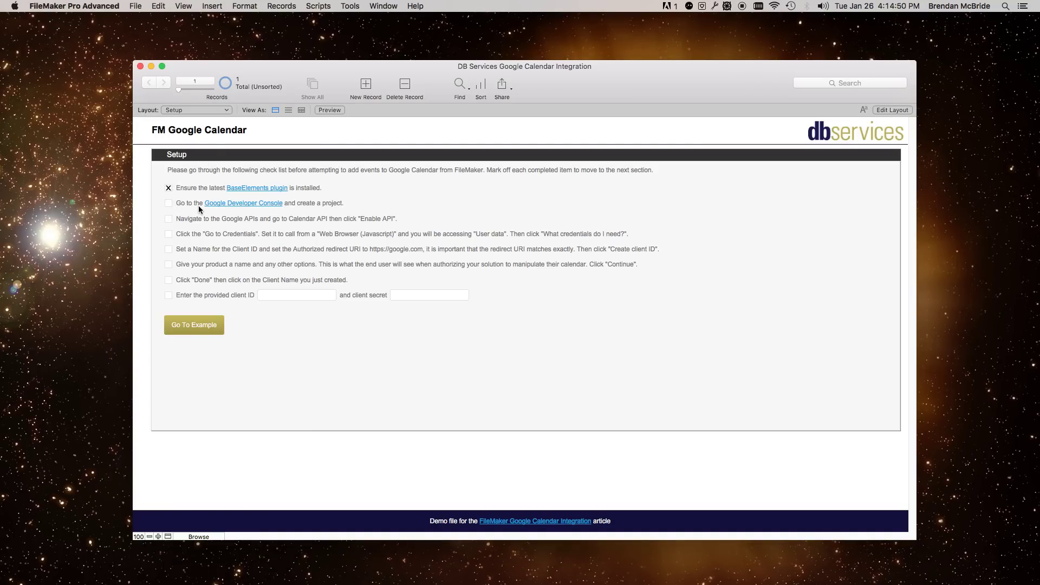
- Open the Google Developer Console Projects page and move the Chrome window up and left
left_click(243, 203)
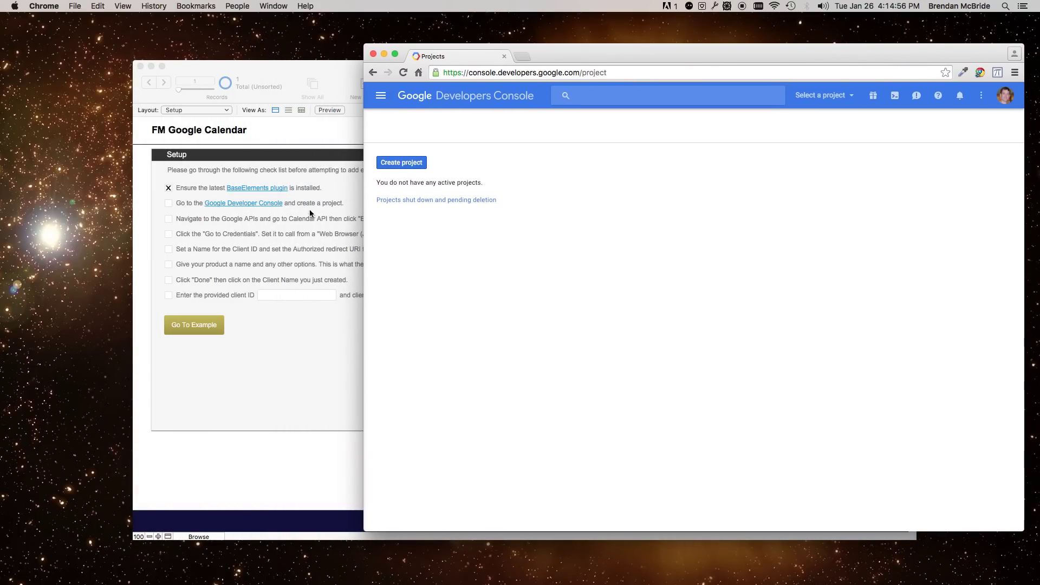
left_click(282, 244)
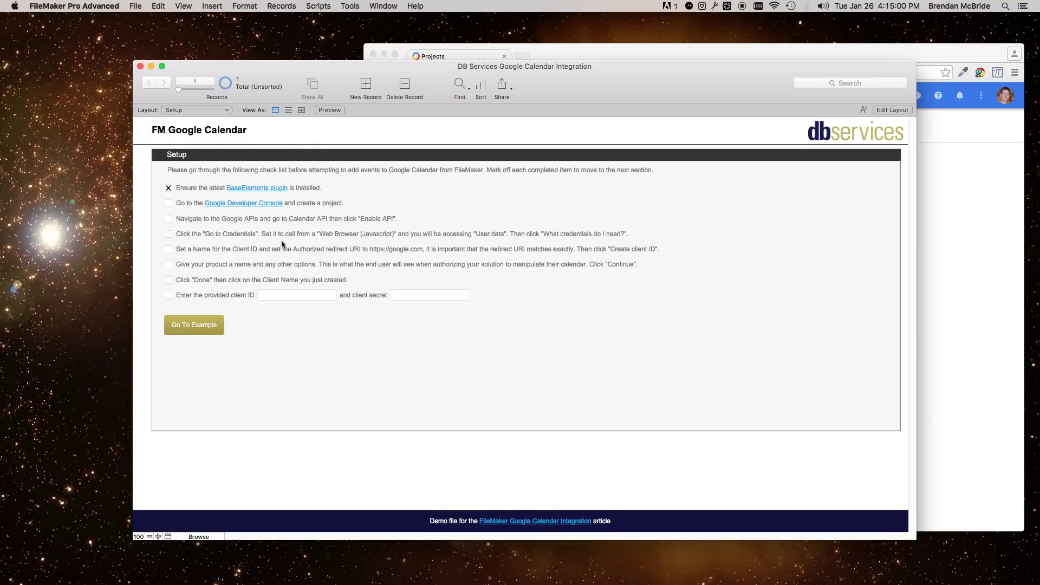
left_click(1004, 209)
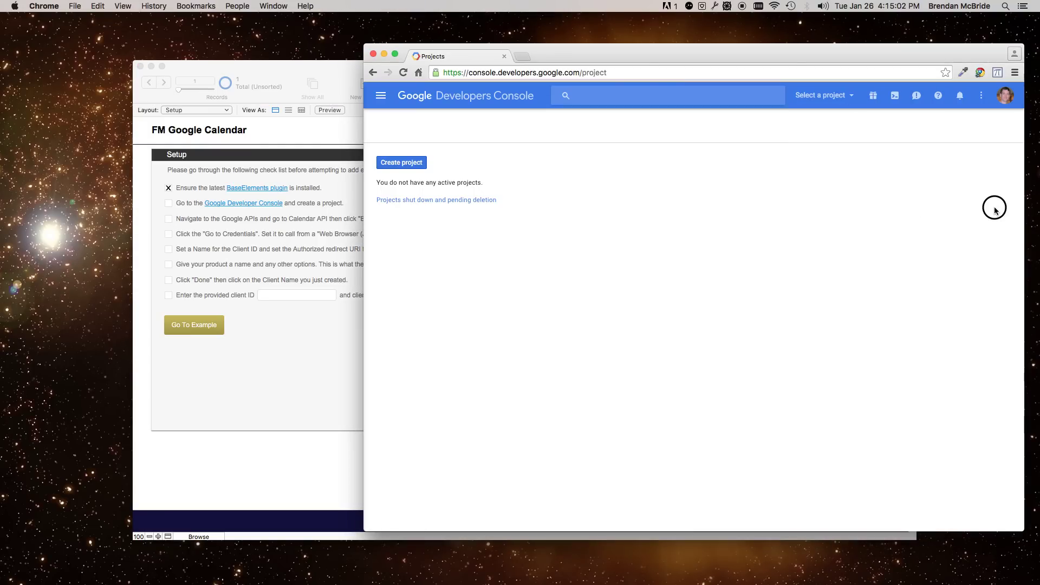
left_click_drag(635, 62, 488, 54)
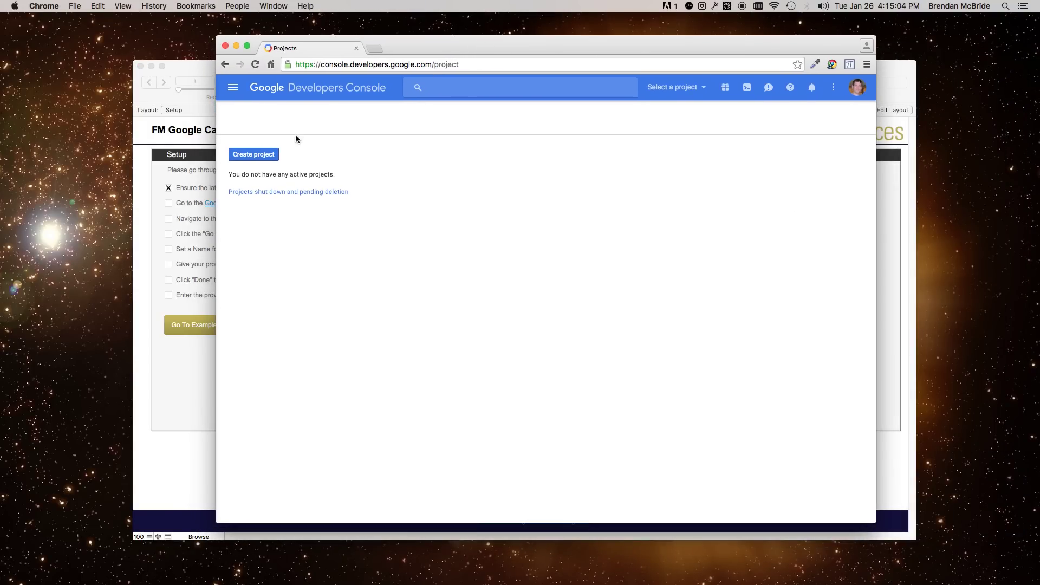
- Start a new Developers Console project, name it 'DB Services Calendar', and create it
left_click(273, 155)
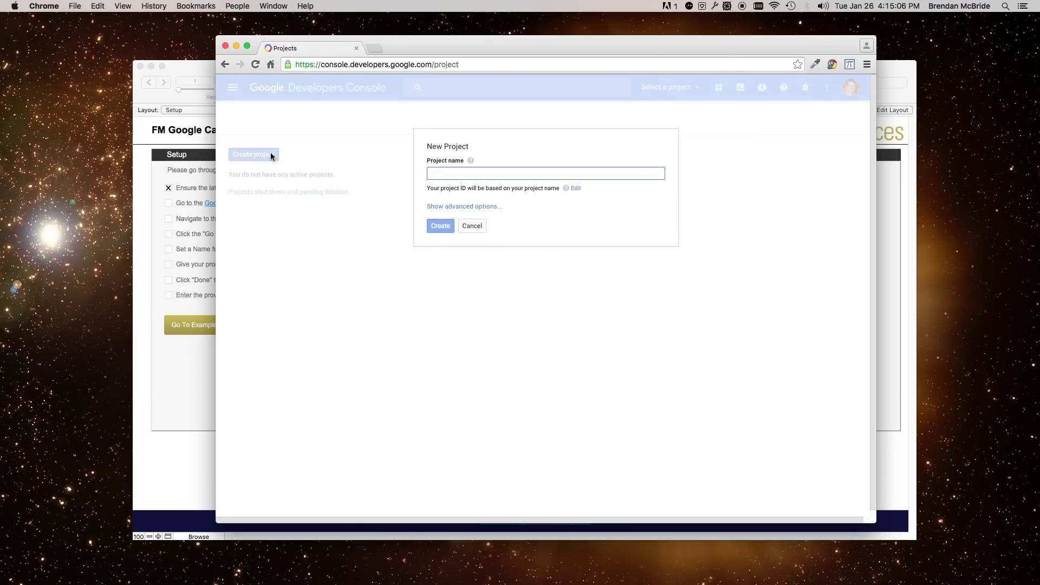
type("DB S")
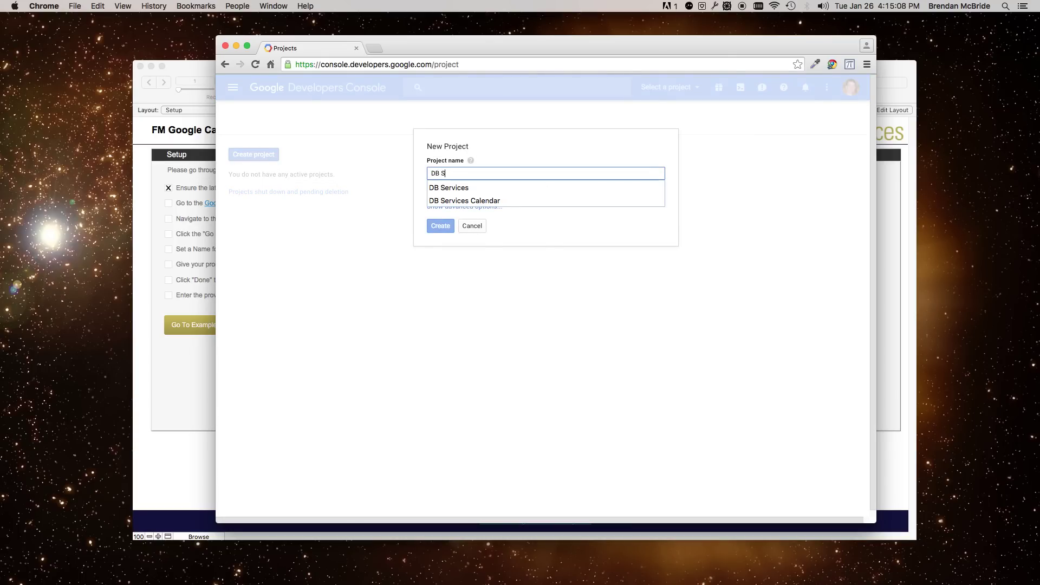
key("Down")
key("Down")
key("Return")
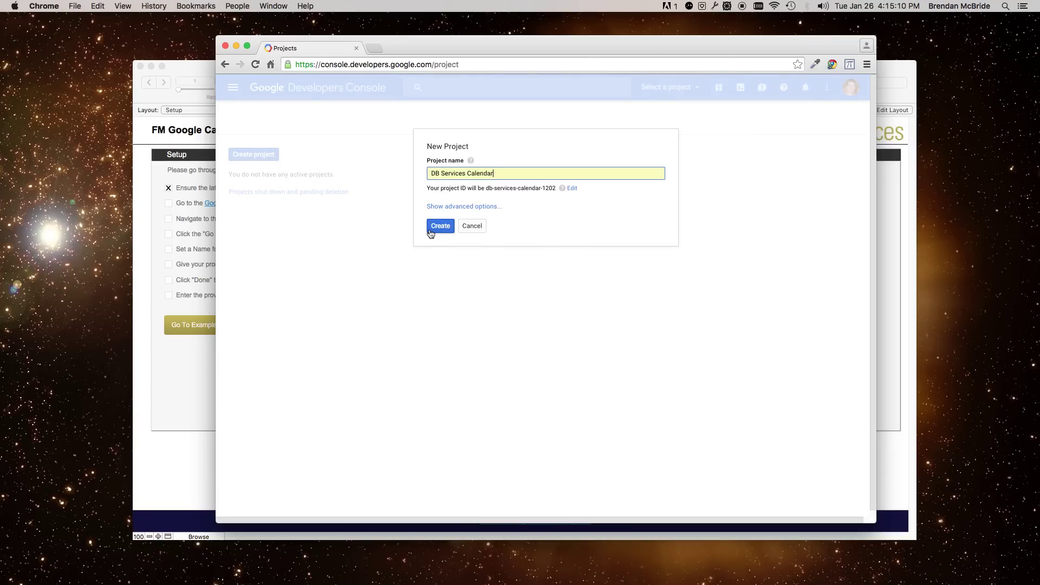
left_click(440, 226)
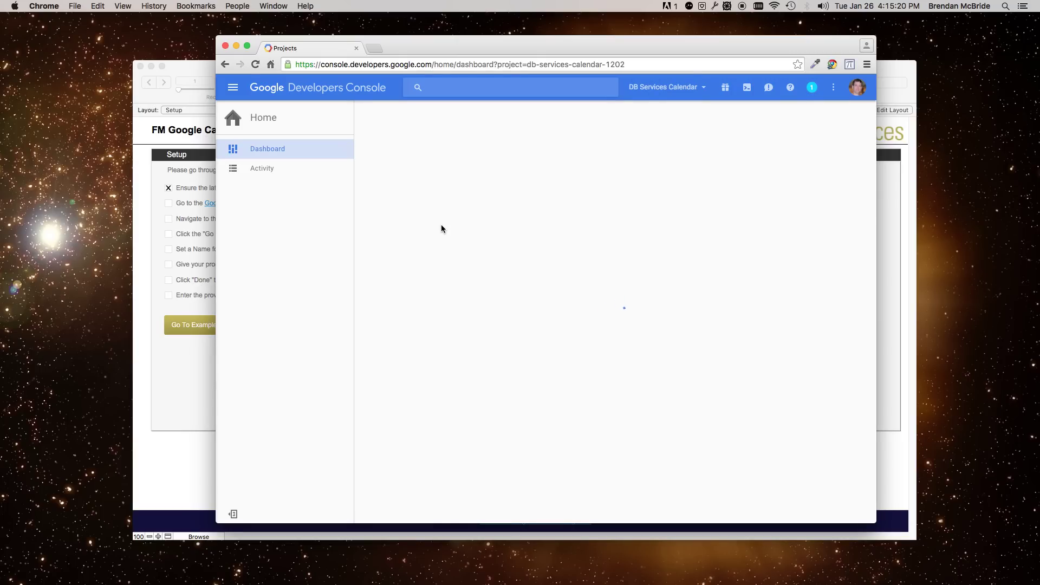
- Find the Calendar API in the Google APIs library and enable it for the project
left_click(499, 220)
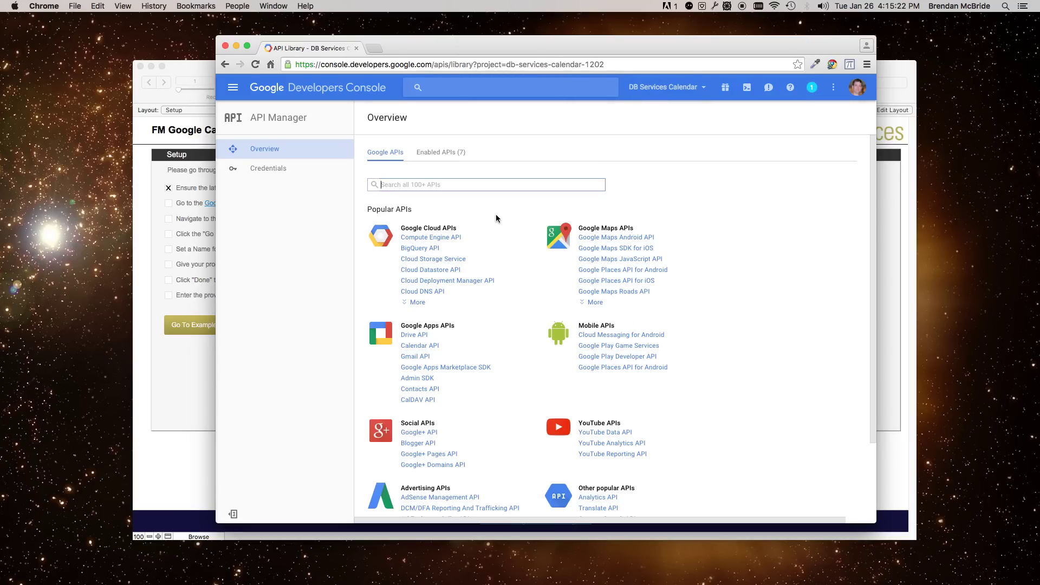
left_click(434, 349)
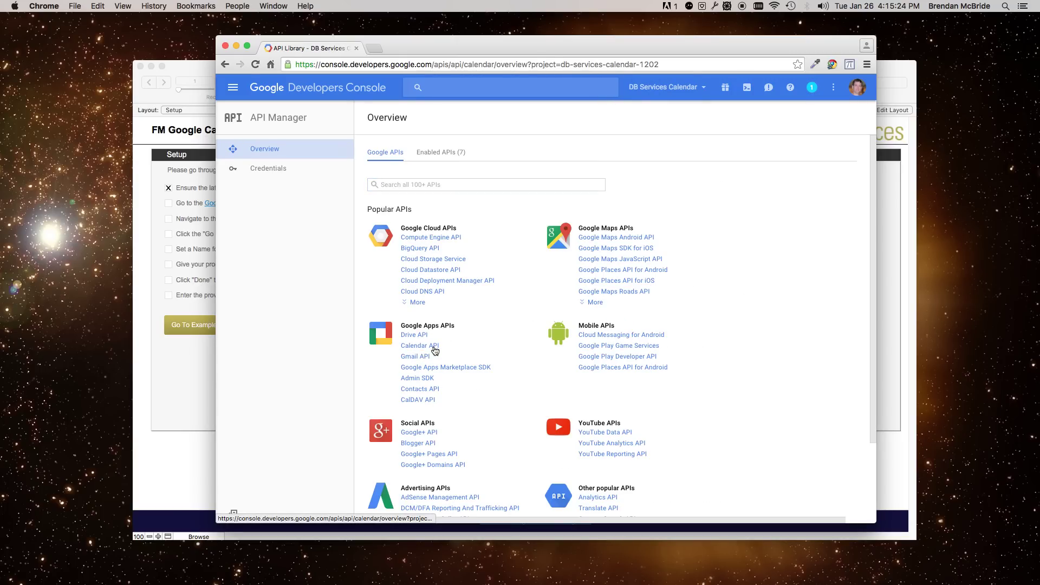
left_click(415, 157)
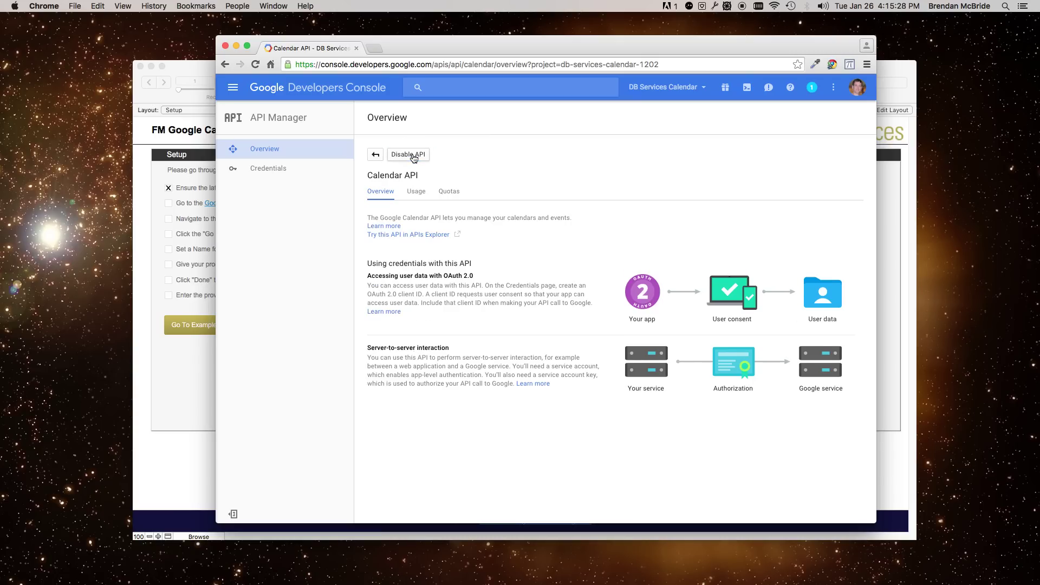
- Start the Calendar API credentials wizard, calling from Web browser (Javascript) and accessing User data
left_click(822, 198)
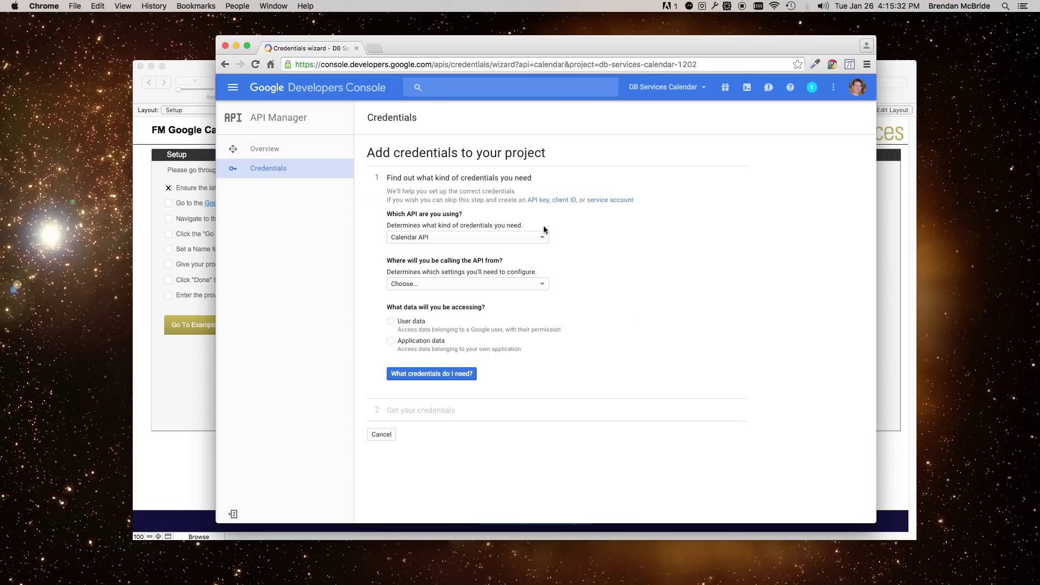
left_click(433, 284)
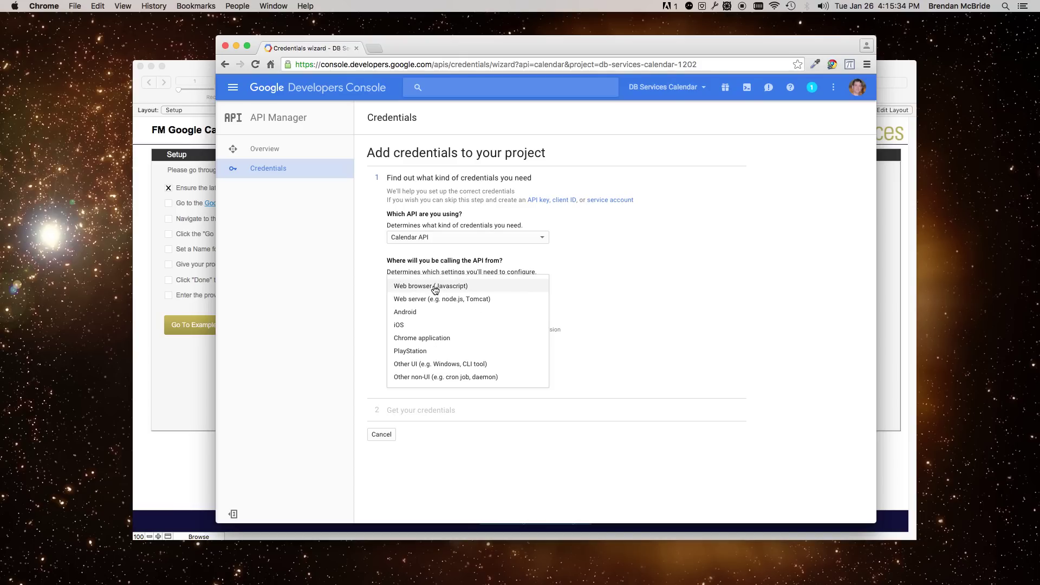
left_click(434, 287)
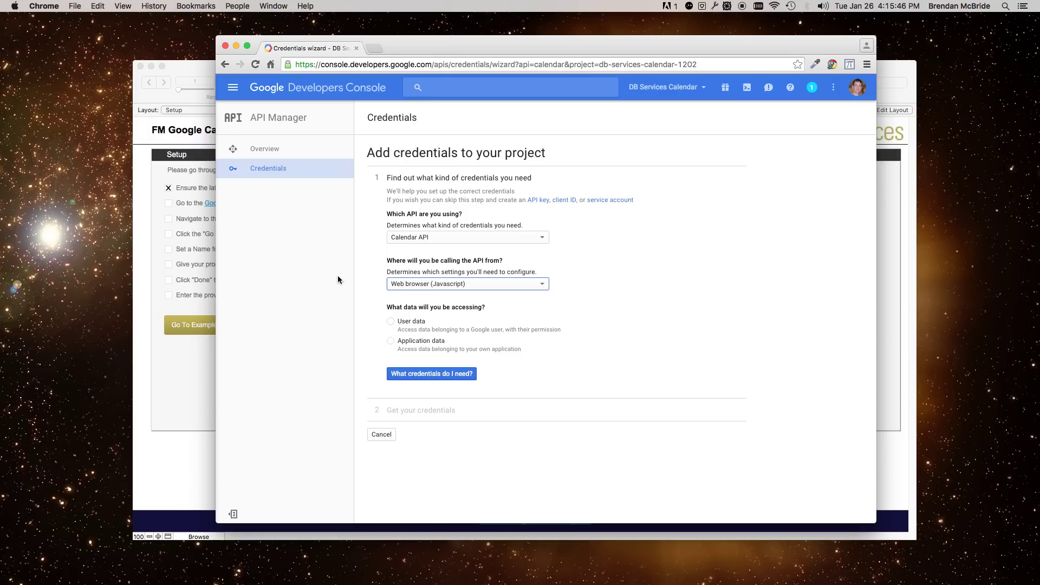
left_click(394, 320)
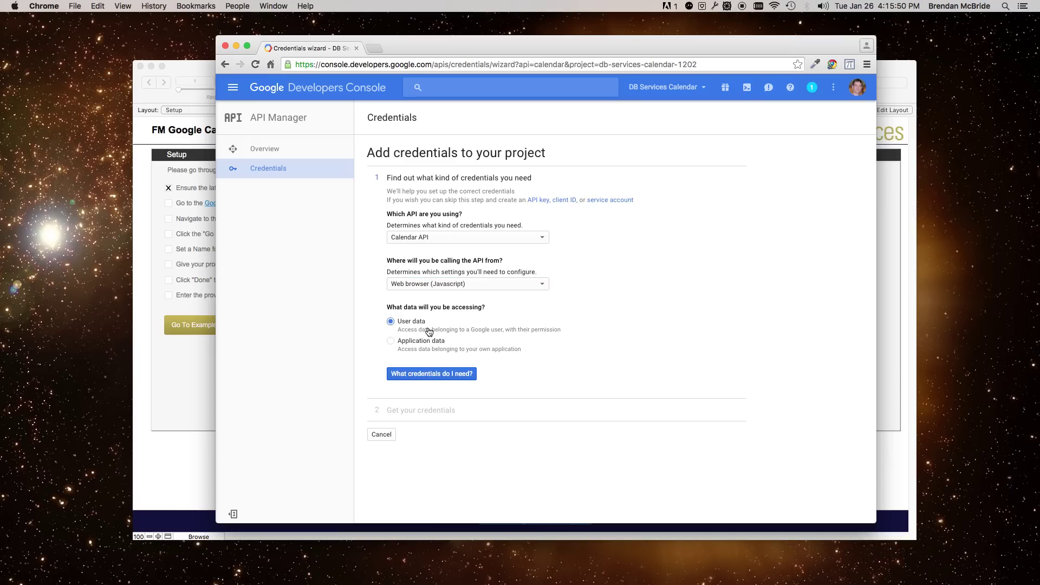
left_click(464, 374)
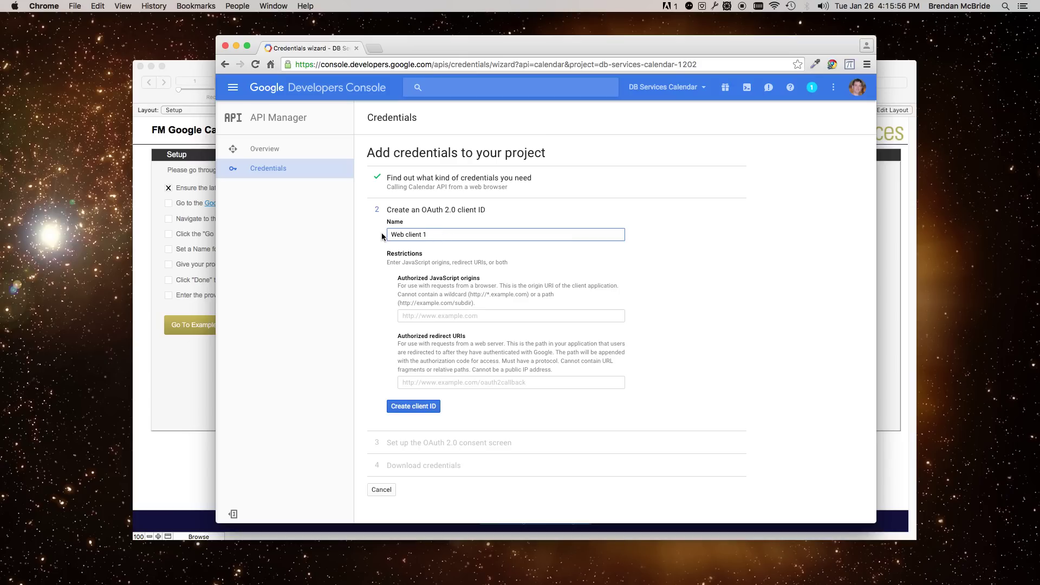
left_click_drag(453, 234, 323, 234)
type("DB Services")
left_click(453, 382)
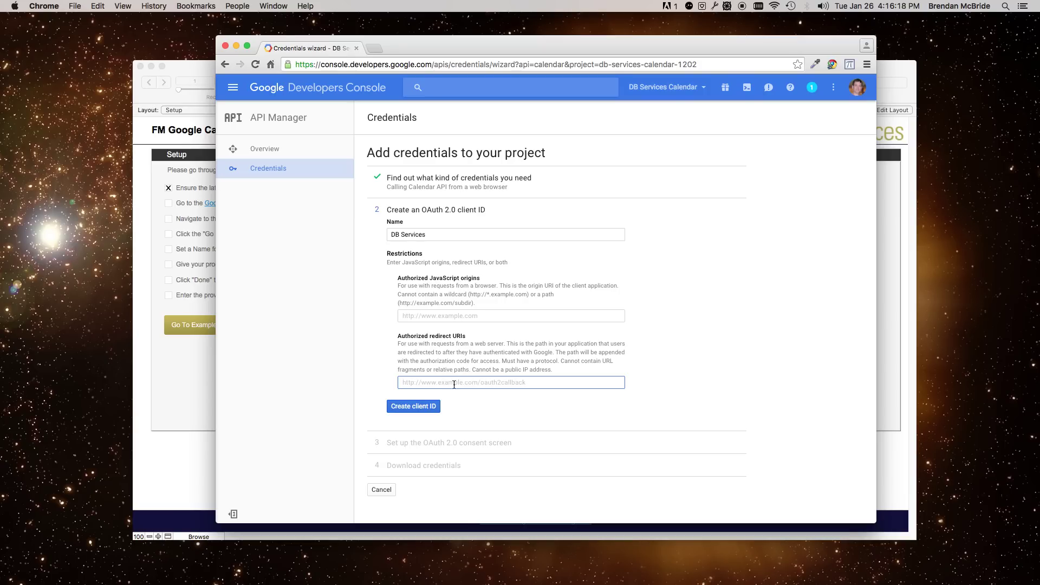
type("https://google.com")
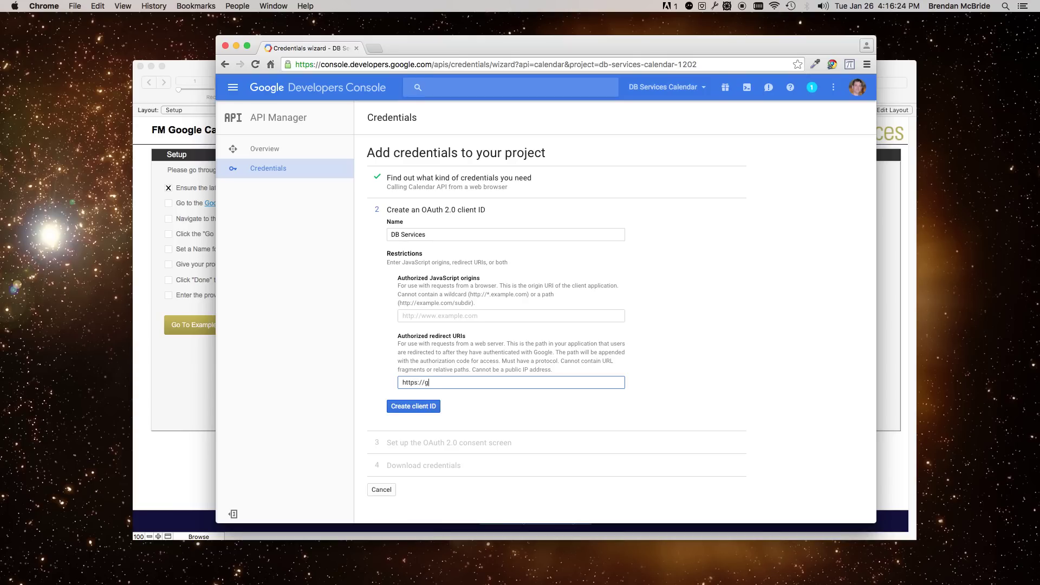
left_click(520, 404)
- Create the client ID and set the consent screen product name to 'DB Services Integration'
left_click(413, 426)
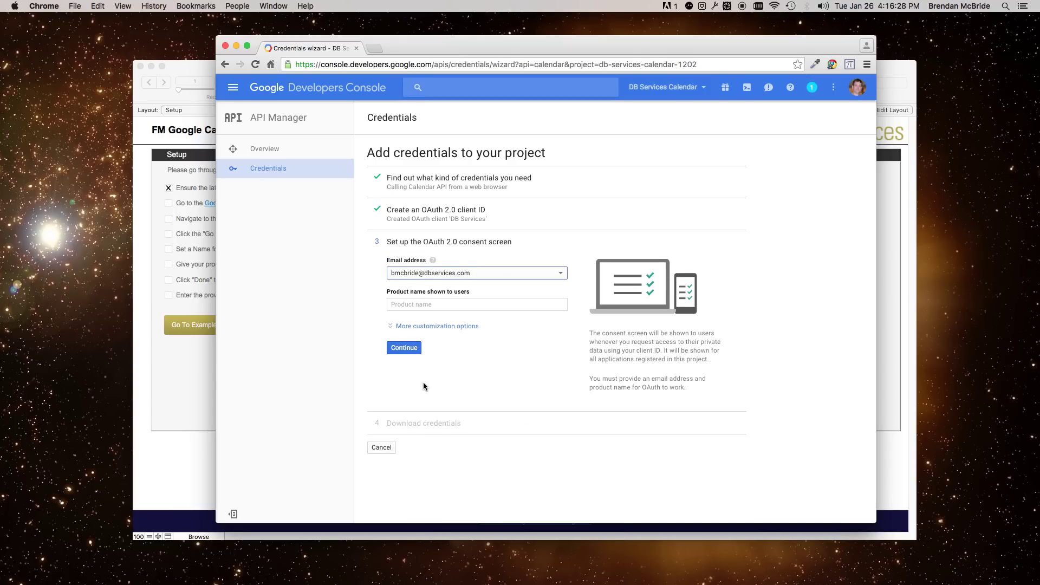
left_click(434, 302)
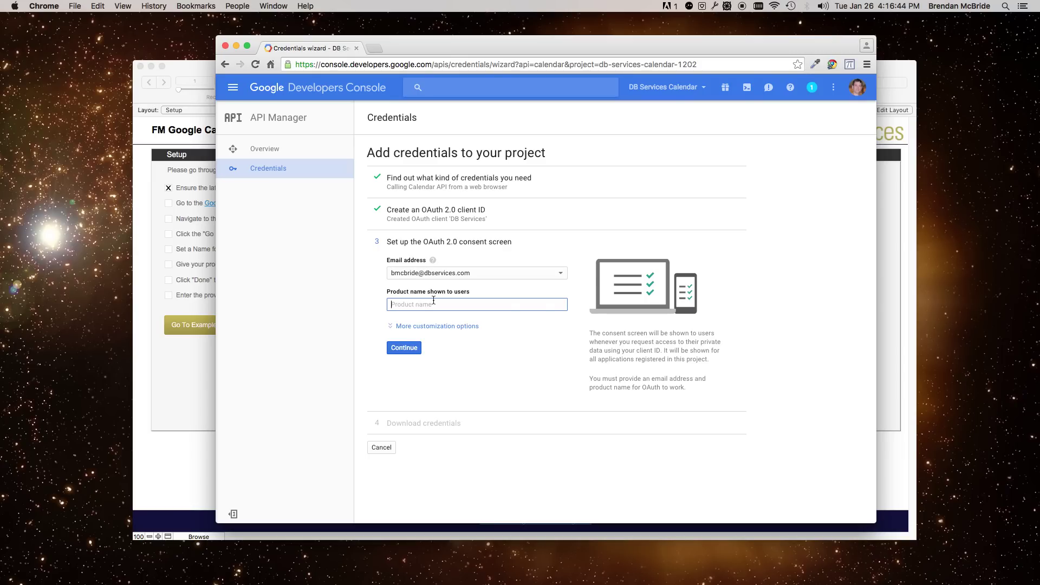
type("DB")
key("Down")
key("Return")
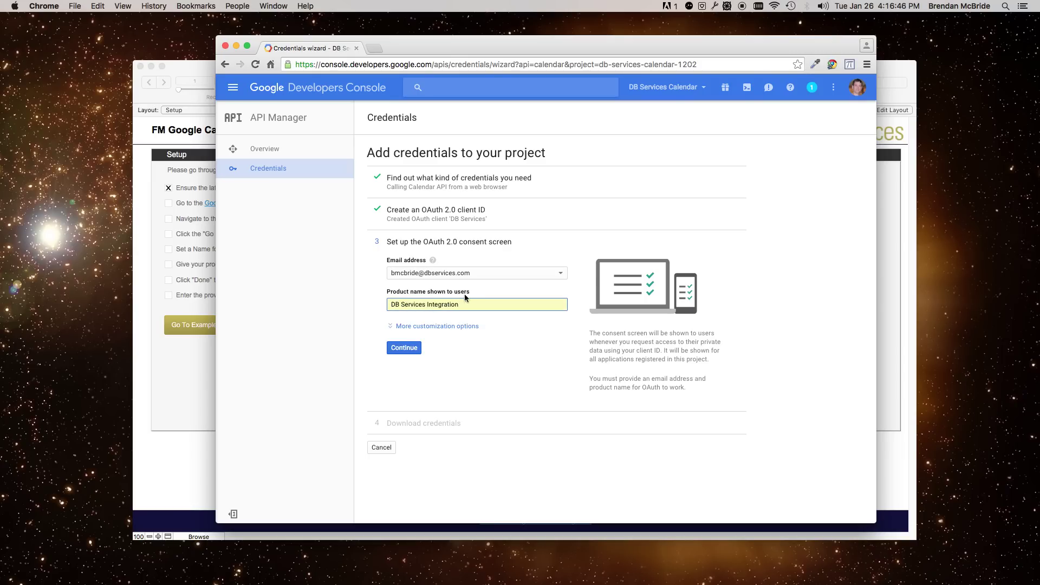
- Expand the extra consent screen customization options and continue to the download step
left_click(456, 326)
scroll(509, 336, "down", 2)
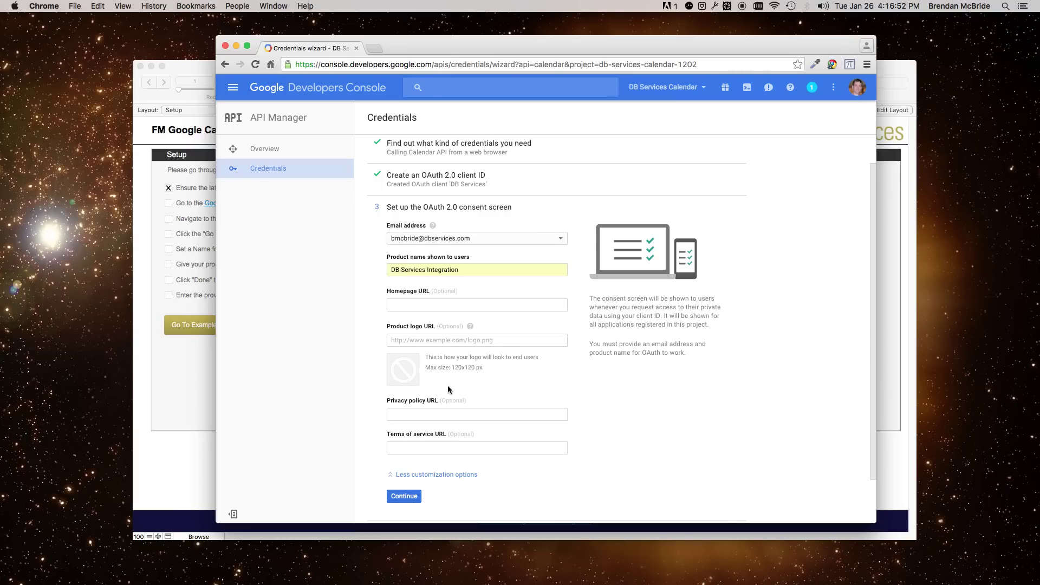
scroll(466, 410, "down", 1)
scroll(466, 410, "down", 2)
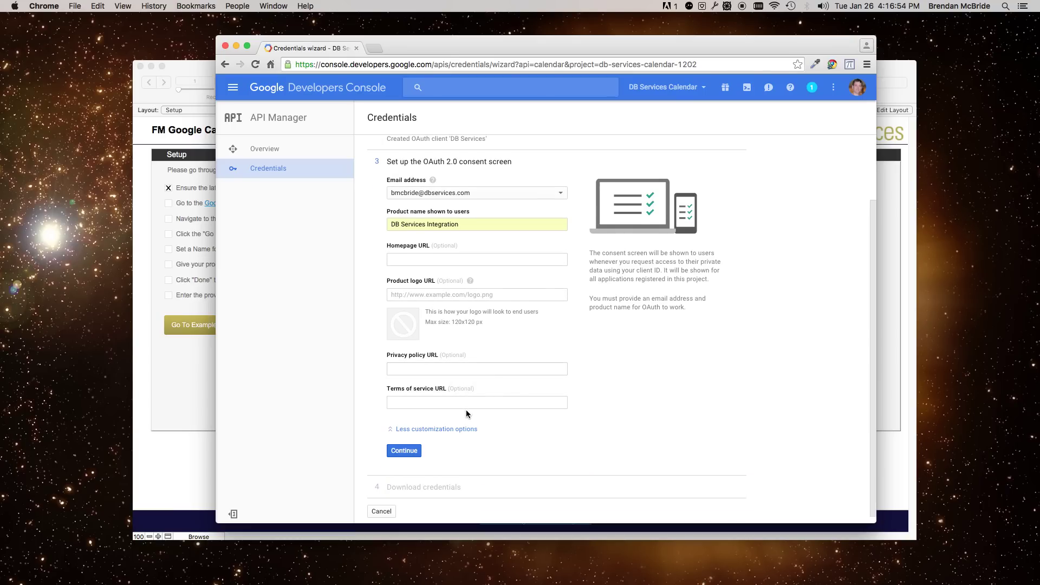
left_click(404, 449)
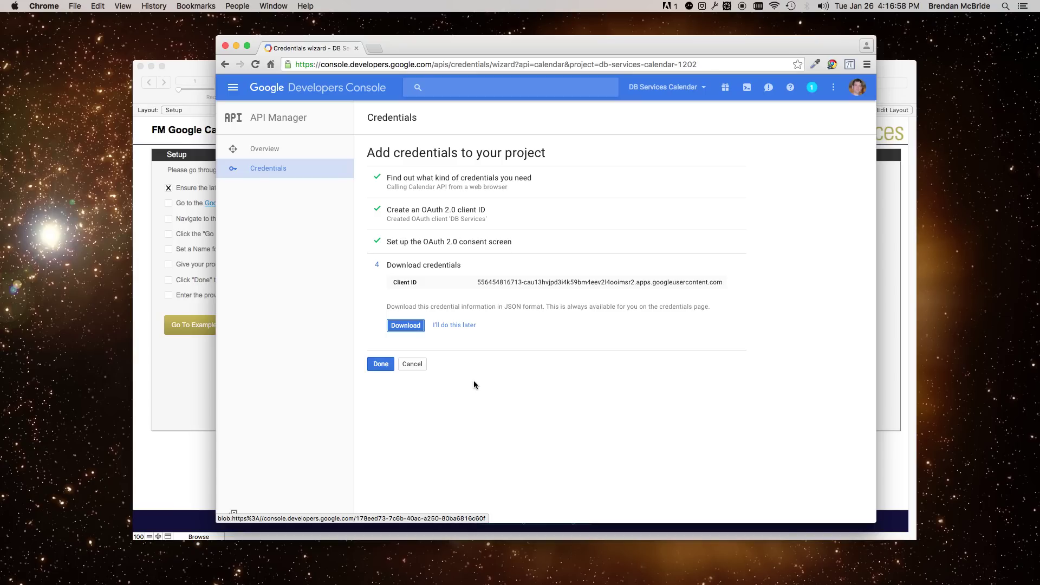
- Finish the wizard, open the DB Services client's details, and select its client ID and secret
left_click(379, 365)
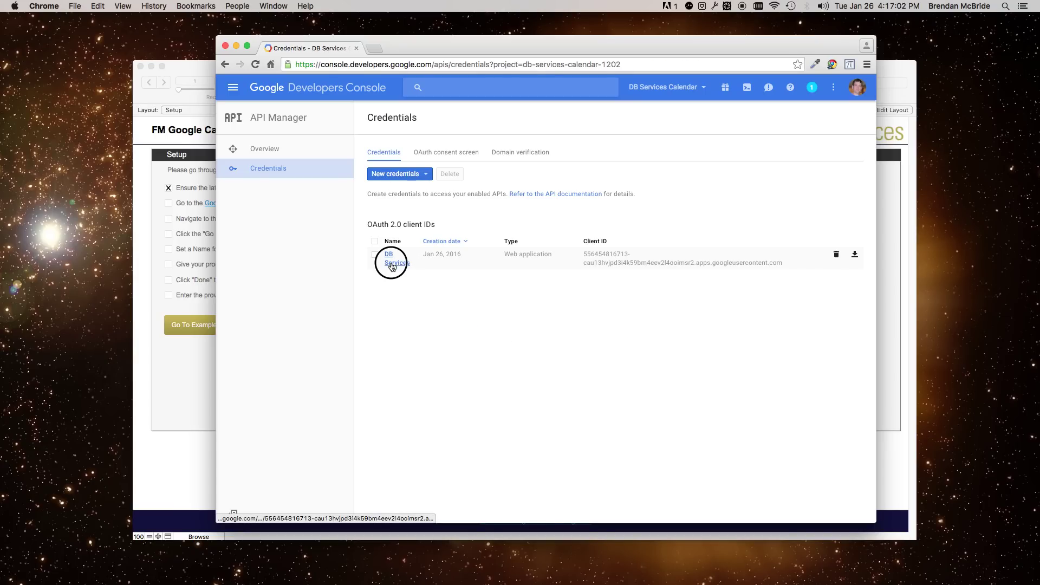
left_click(396, 258)
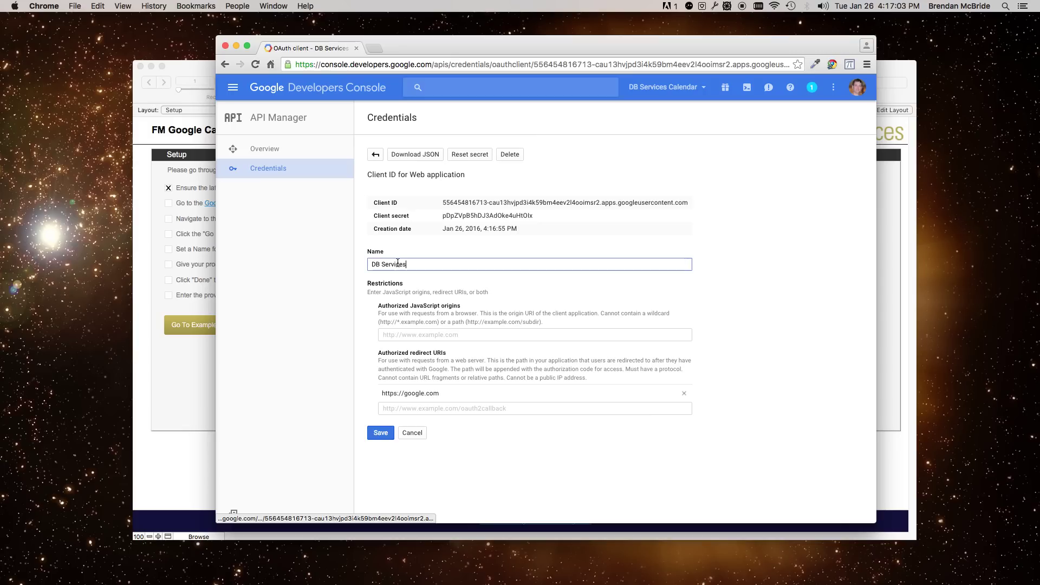
triple_click(449, 204)
double_click(451, 217)
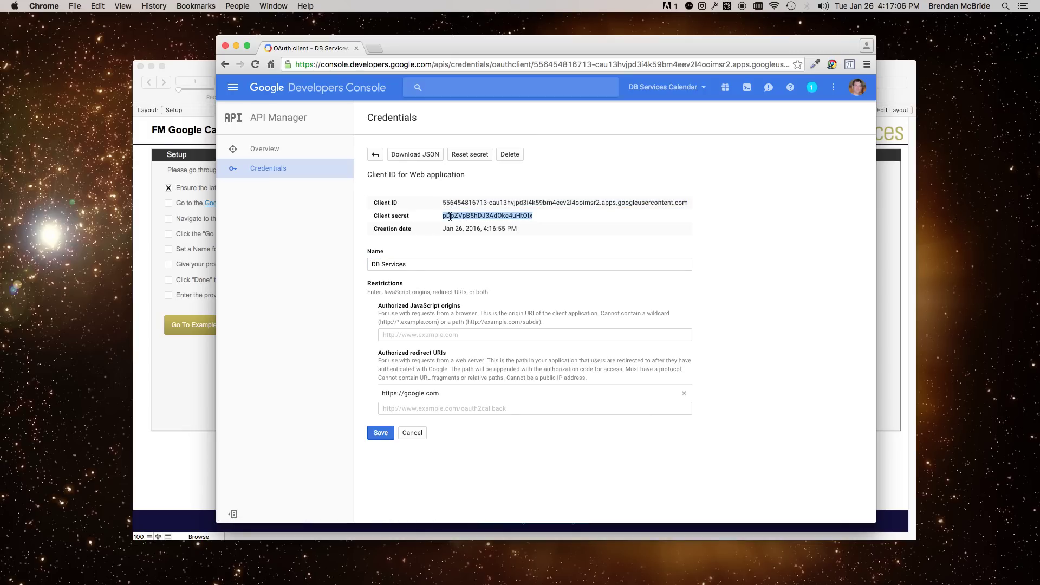
left_click(158, 265)
- Tick the six remaining checklist steps, from Developer Console through client name
left_click(171, 203)
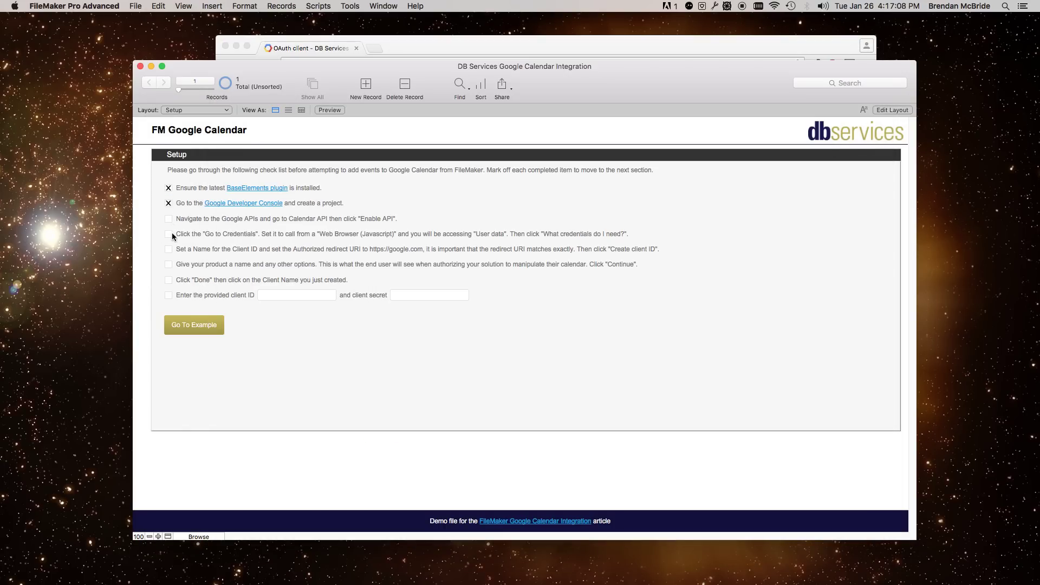
left_click(169, 219)
left_click(169, 233)
left_click(169, 248)
left_click(169, 265)
left_click(169, 279)
- Copy the client secret from Chrome into FileMaker's client secret field
left_click(560, 51)
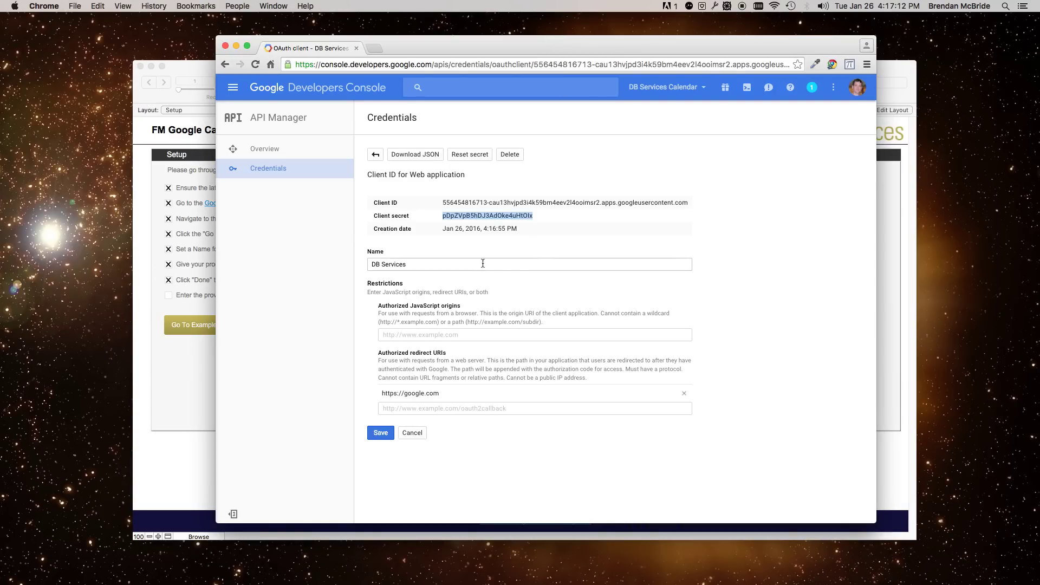
key("super+c")
left_click(180, 384)
left_click(406, 295)
key("super+v")
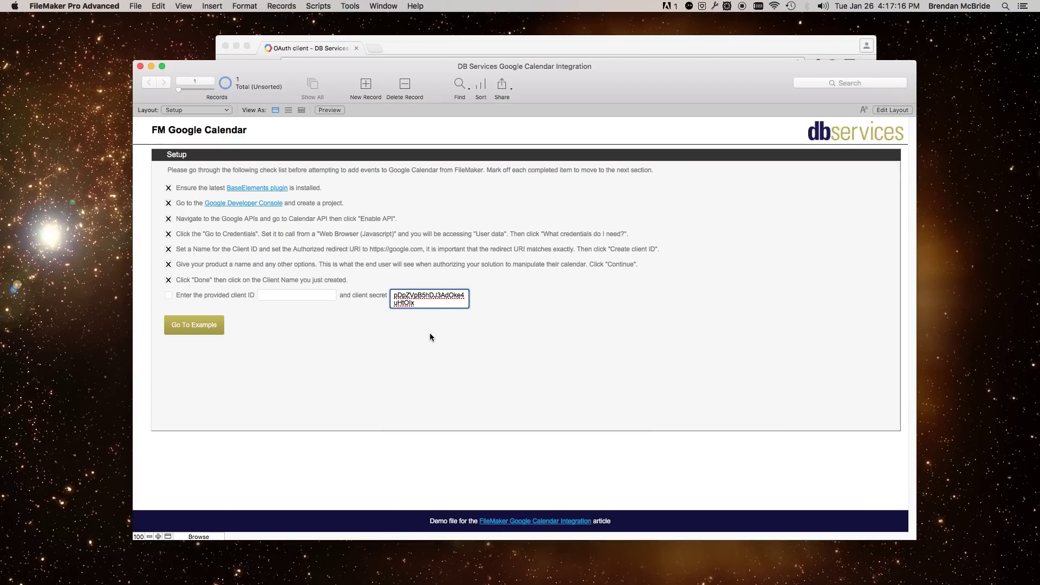
- Copy the client ID into FileMaker's client ID field, complete the checklist, and go to the example
left_click(618, 47)
triple_click(516, 202)
key("super+c")
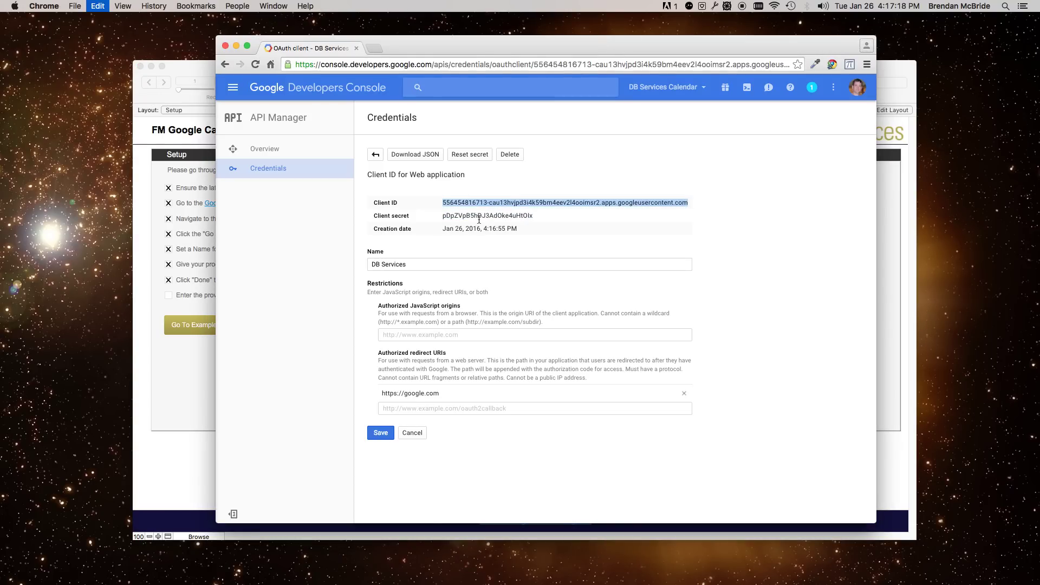
left_click(187, 374)
left_click(303, 295)
key("super+v")
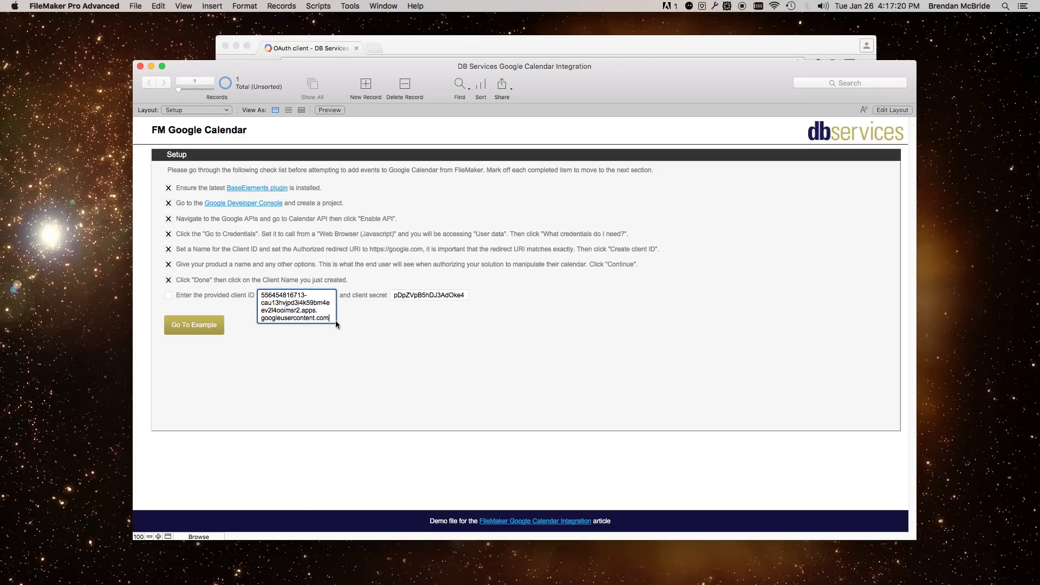
left_click(178, 353)
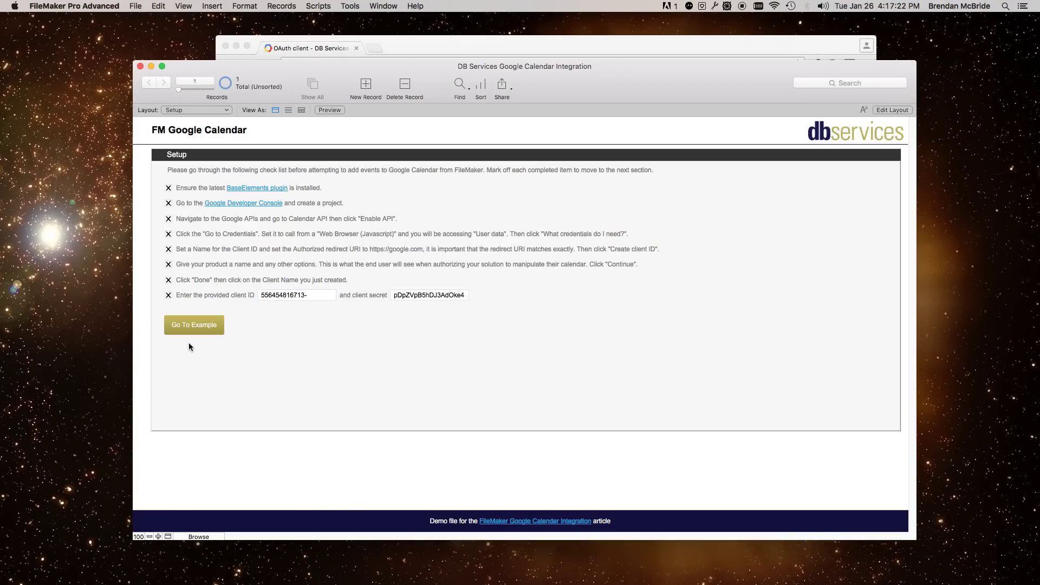
left_click(183, 326)
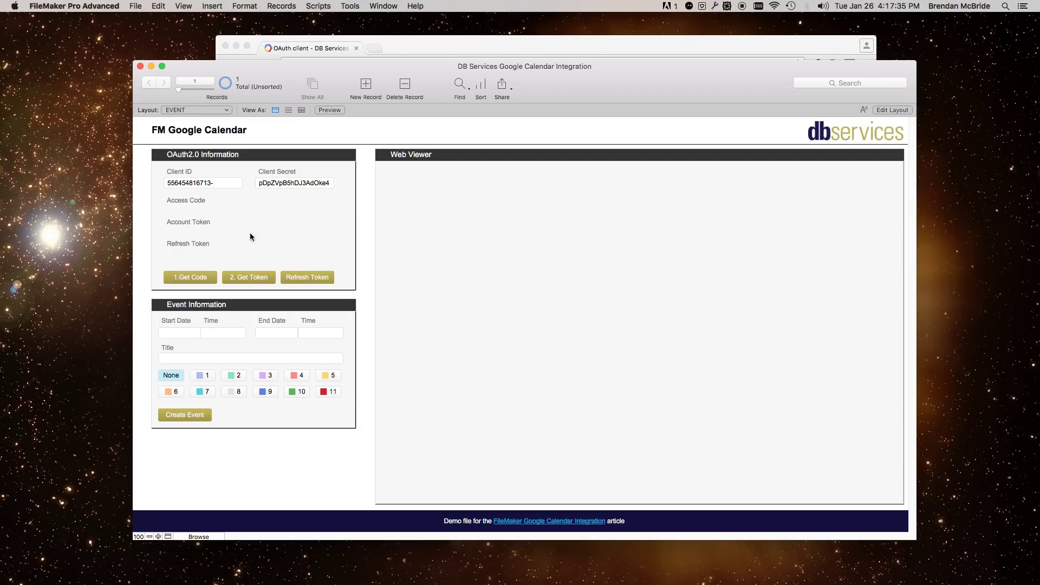
- Load Google's DB Services Integration consent page in the web viewer with the 1.Get Code button
left_click(196, 285)
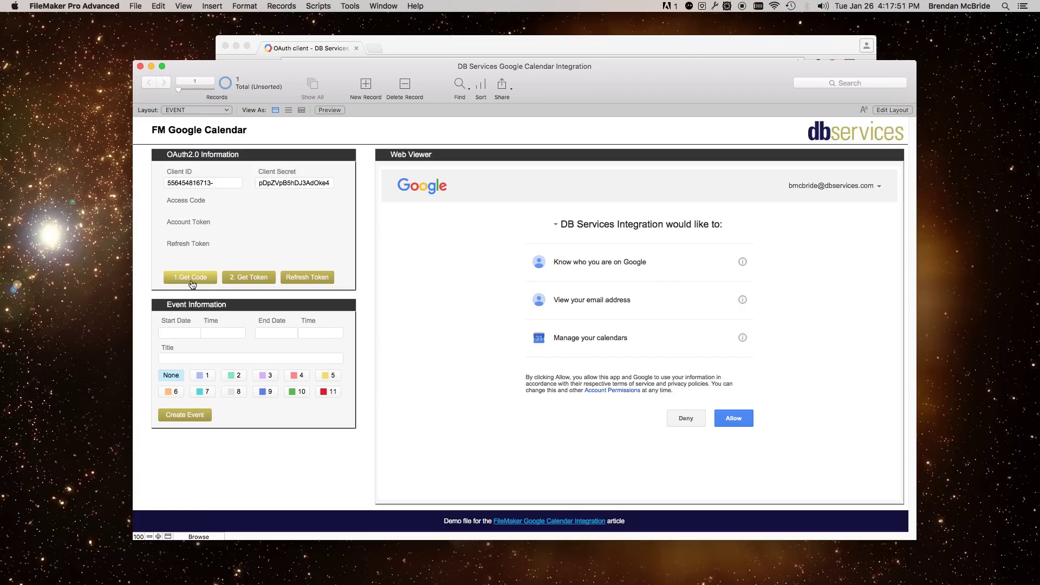
- Allow calendar access, then retrieve the access code, account token and refresh token
left_click(741, 421)
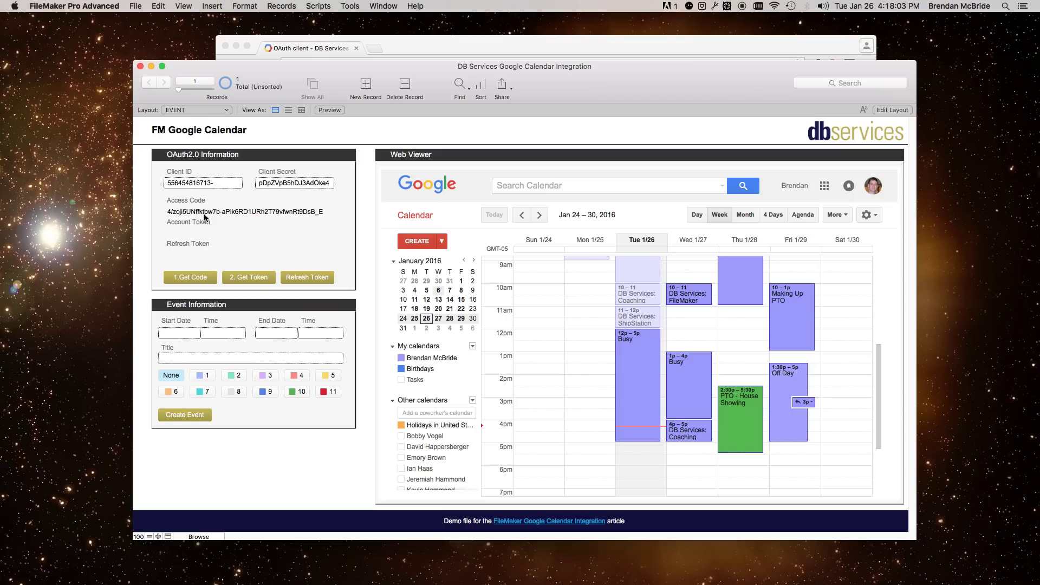
left_click(244, 283)
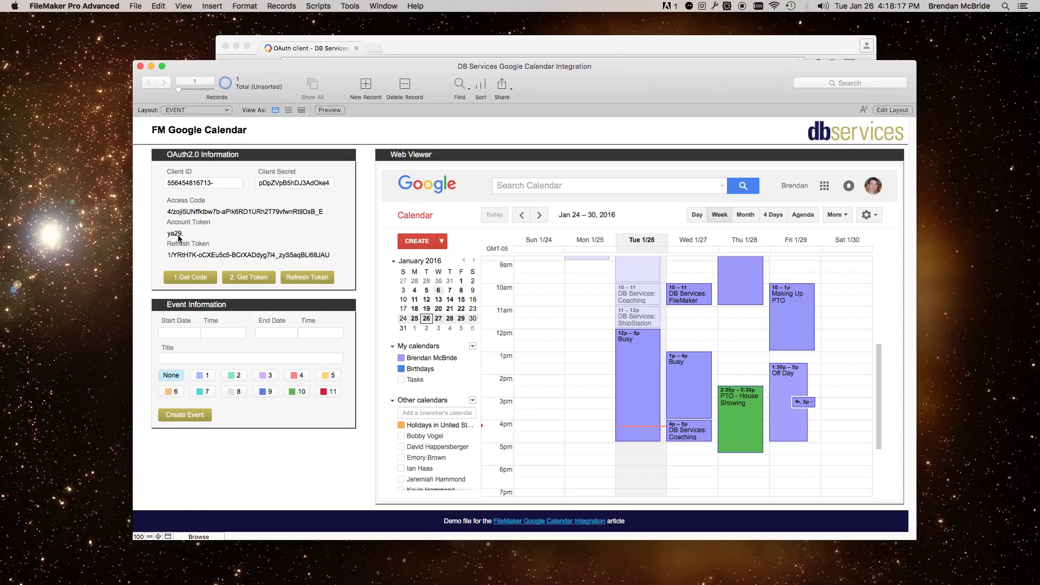
left_click(309, 282)
left_click(306, 281)
- Show Tuesday, Feb 2, 2016 as a single day in the calendar
left_click(539, 215)
left_click(697, 214)
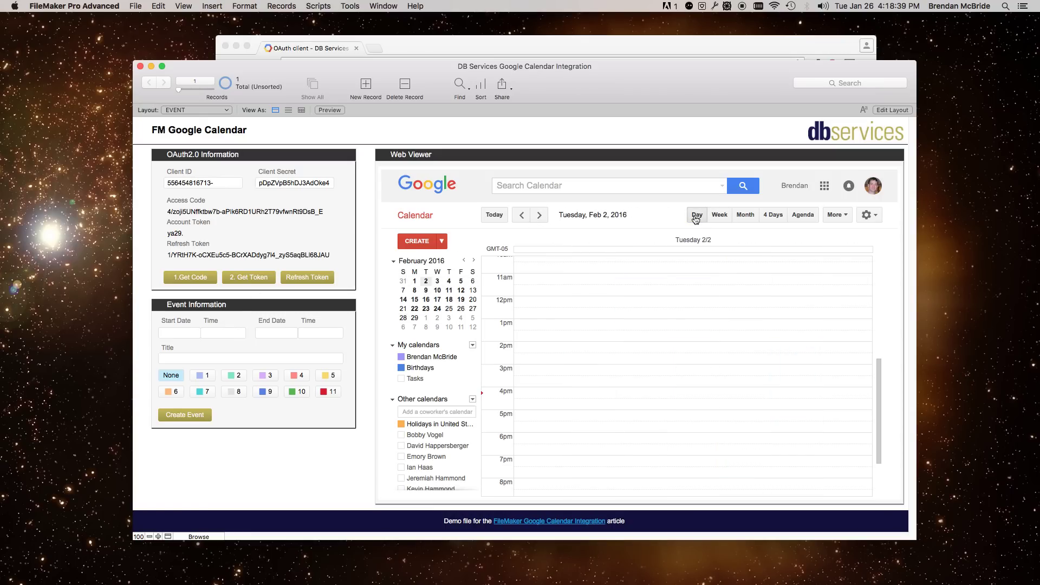
scroll(648, 337, "up", 8)
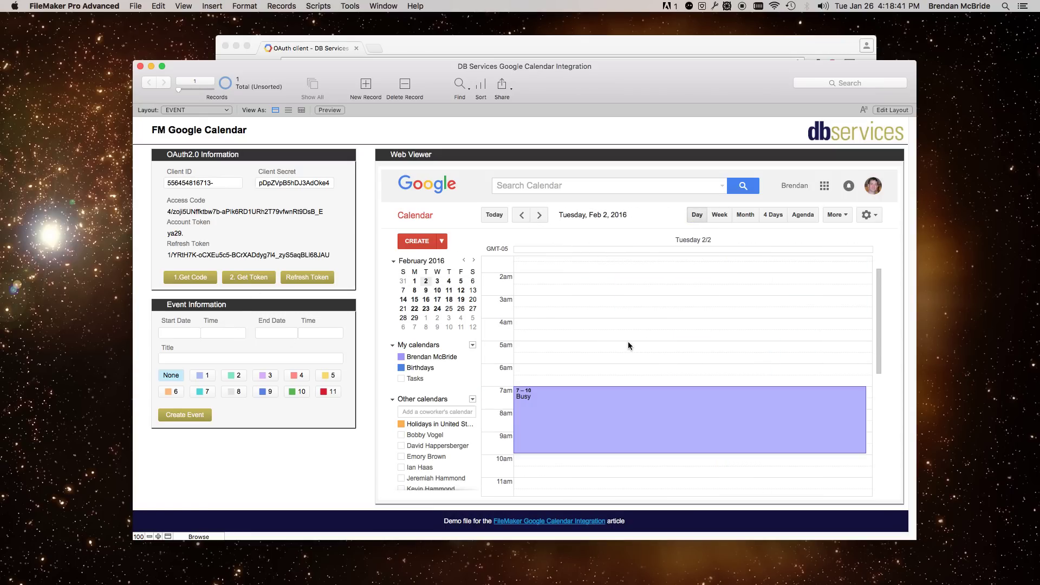
scroll(645, 340, "down", 5)
scroll(626, 346, "down", 3)
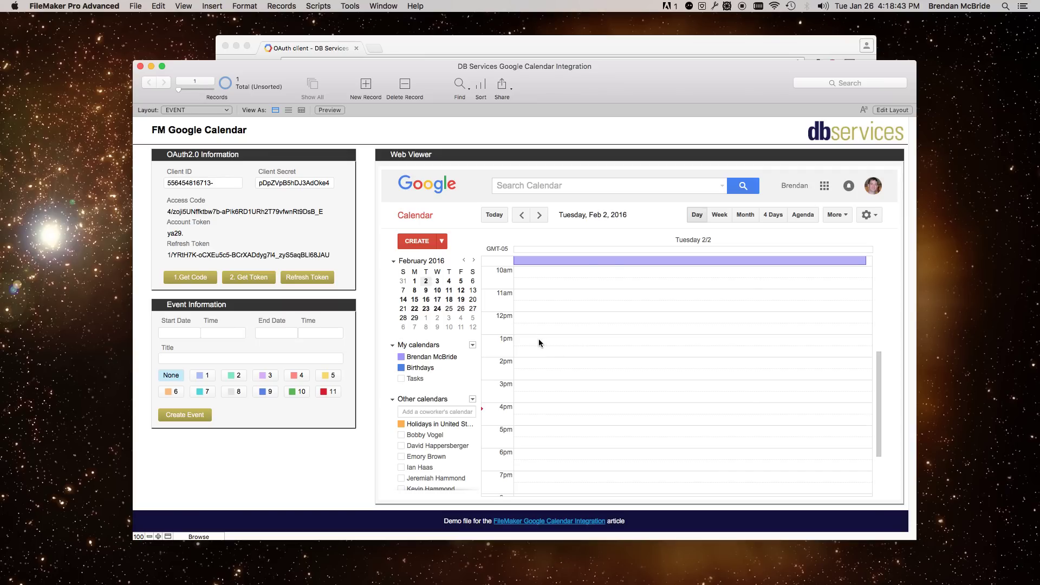
- Set the event to run on 2/2/2016 from 1 pm to 2 pm
left_click(193, 333)
left_click(195, 409)
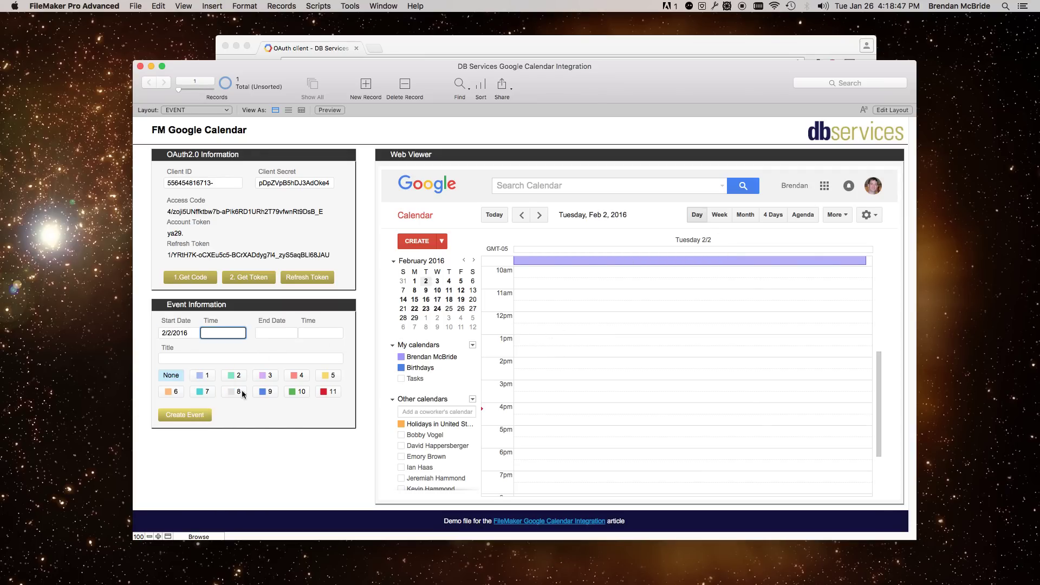
left_click(219, 331)
type("1 pm")
left_click(276, 333)
left_click(291, 409)
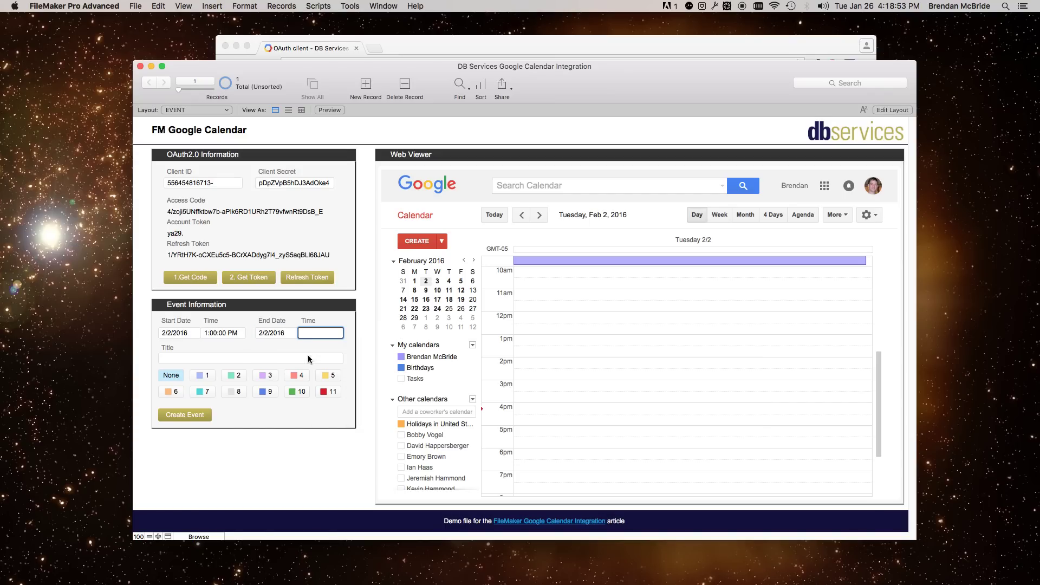
left_click(315, 332)
type("2 pm")
- Title the event 'Test' and give it colour 5
left_click(207, 358)
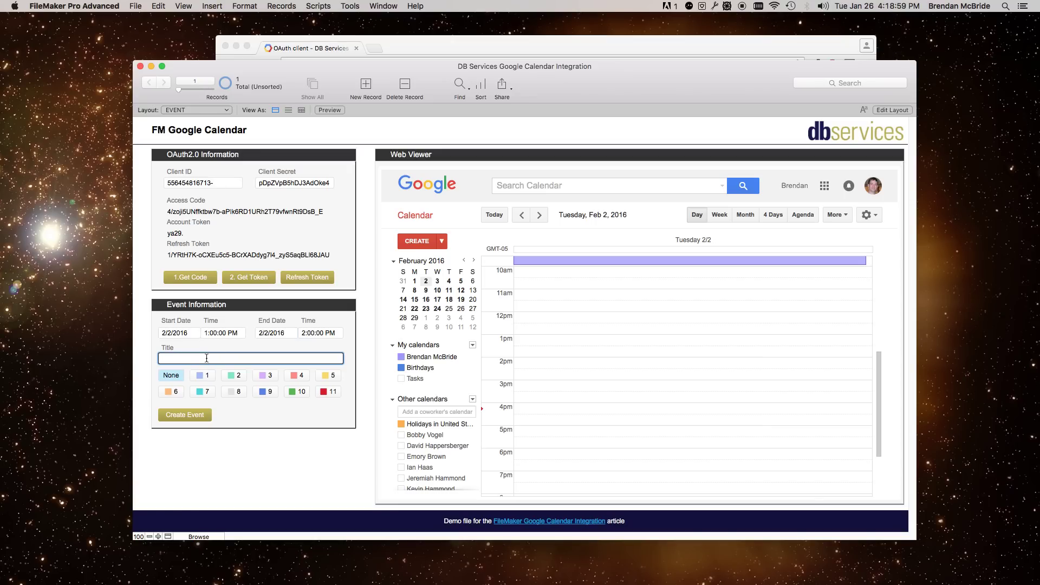
type("Test")
left_click(296, 408)
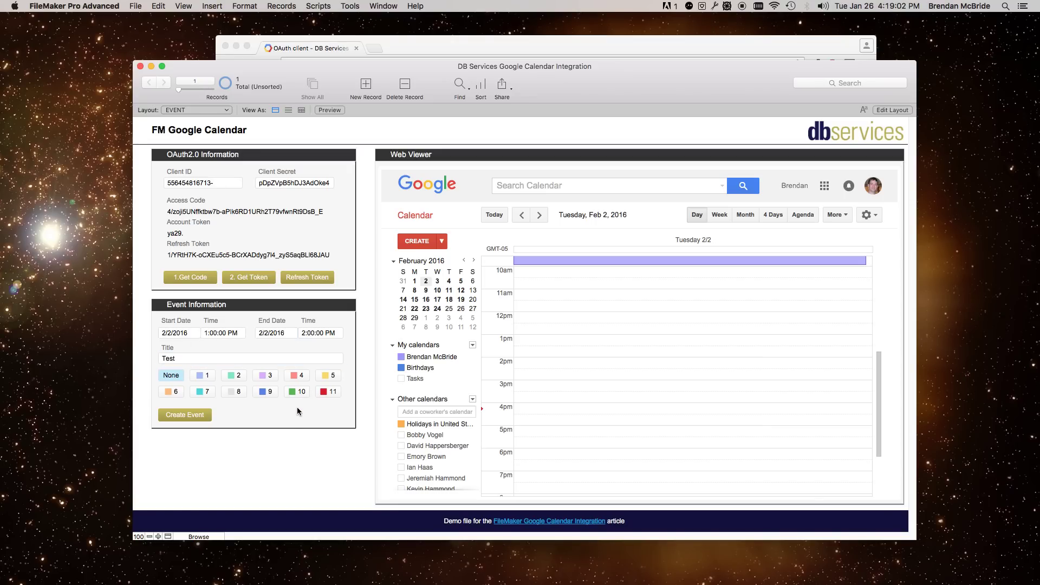
left_click(327, 377)
- Create the Test event, then change its end time to 4 pm and colour 11, and update it
left_click(203, 415)
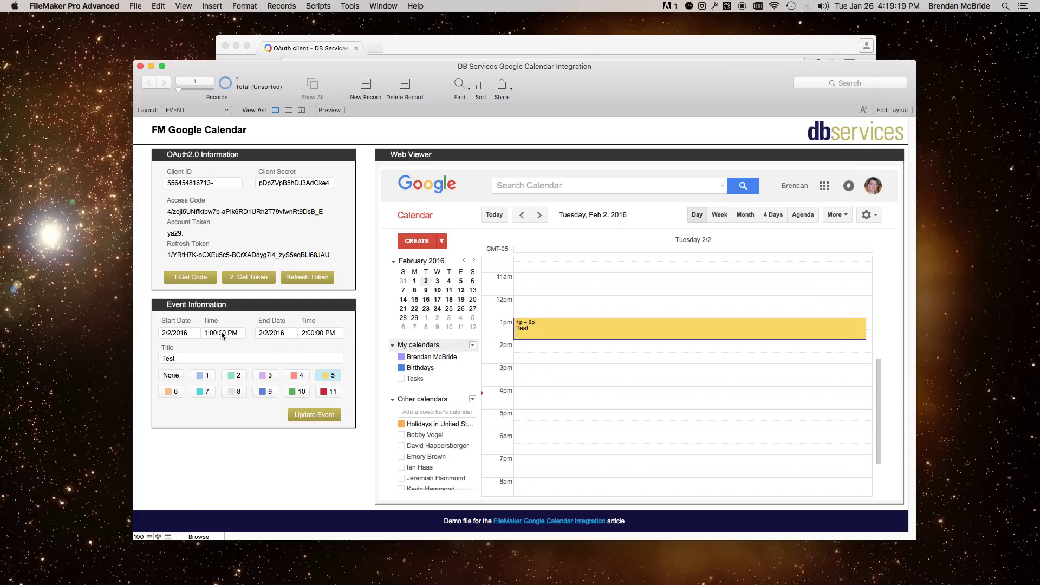
left_click(316, 332)
type("2 pm")
key("Left")
key("Left")
key("Left")
key("BackSpace")
type("4")
left_click(329, 391)
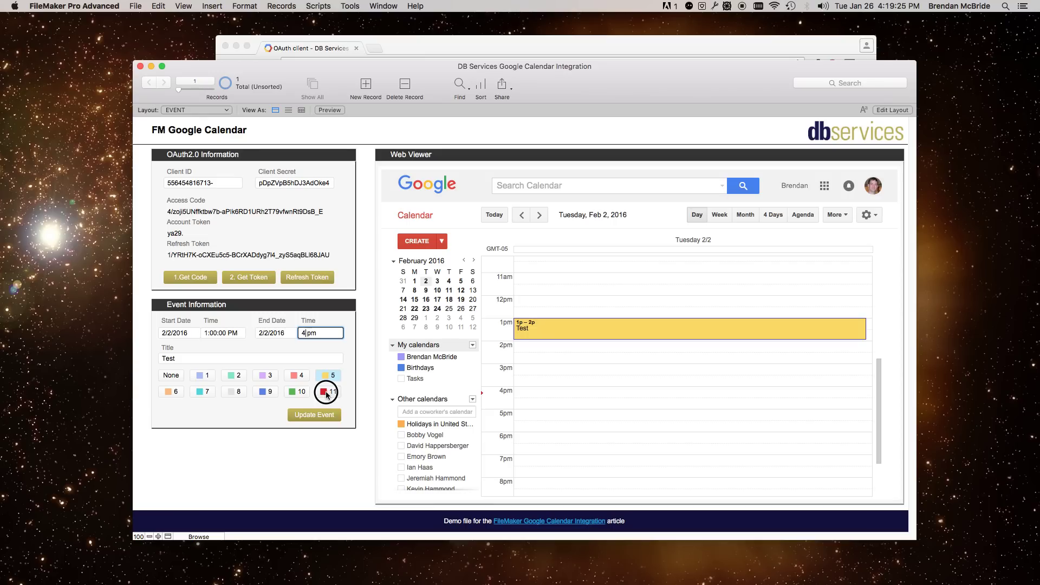
left_click(321, 416)
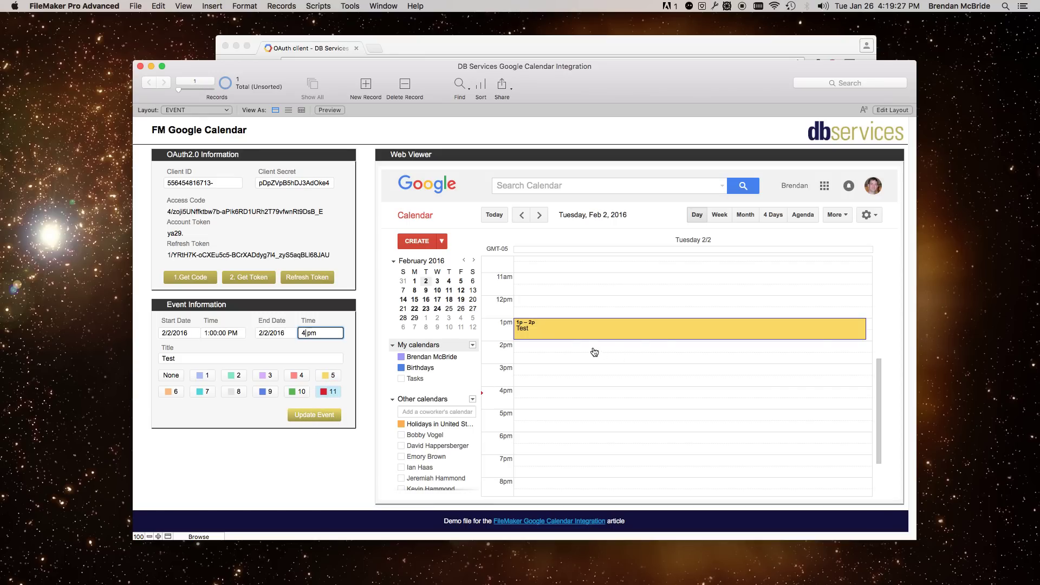